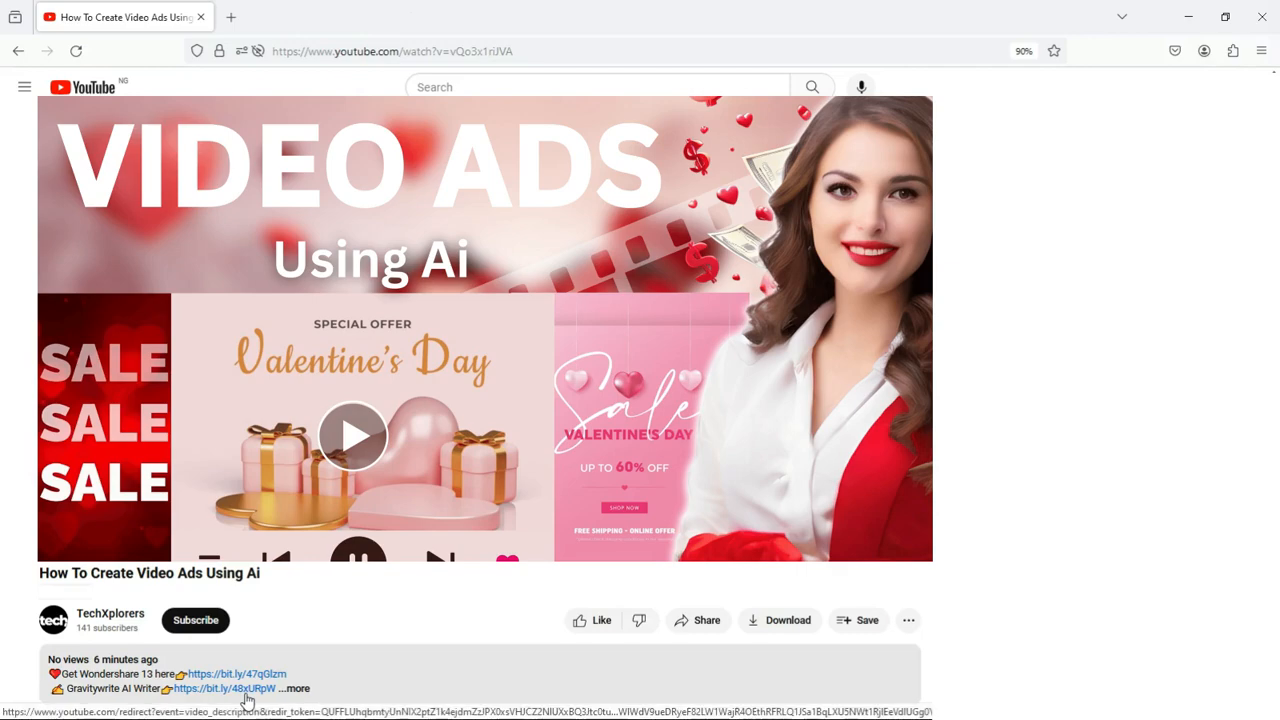
Open GravityWrite from the video description and save the BlissfulBoutique details in the Video Marketing Script Collection form
{"action": "left_click", "coordinate": [247, 700]}
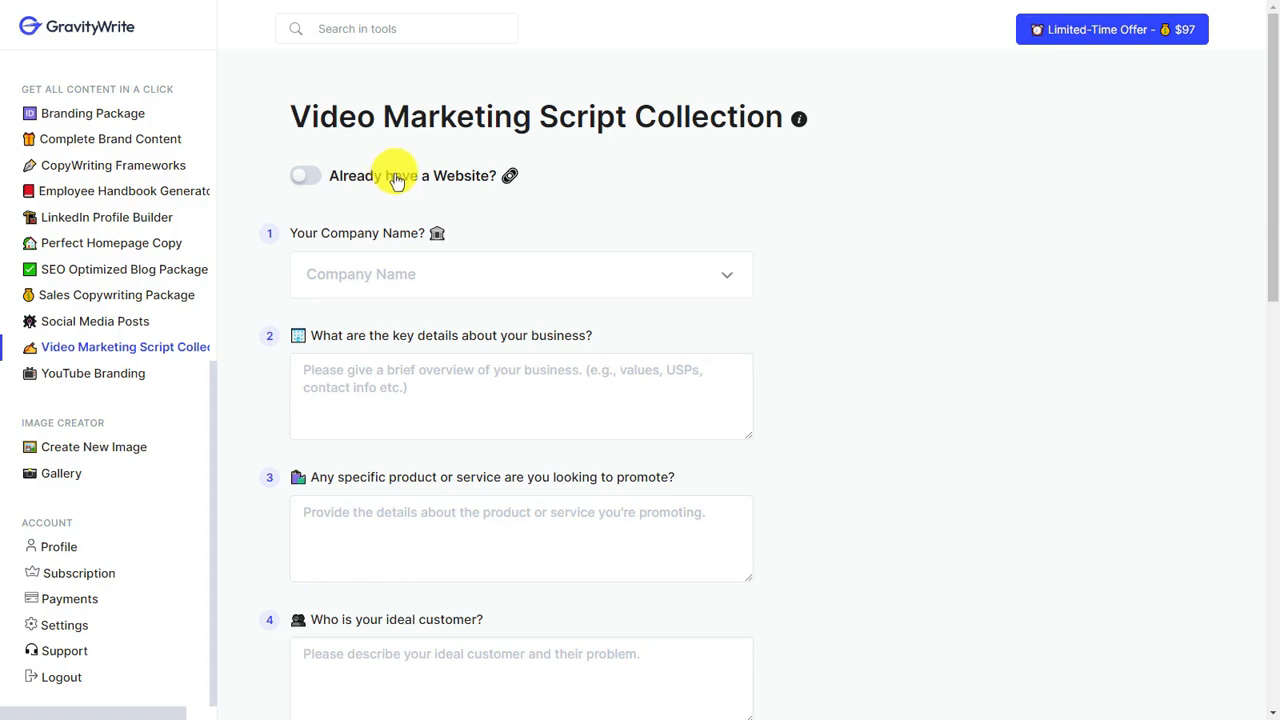
{"action": "left_click", "coordinate": [391, 278]}
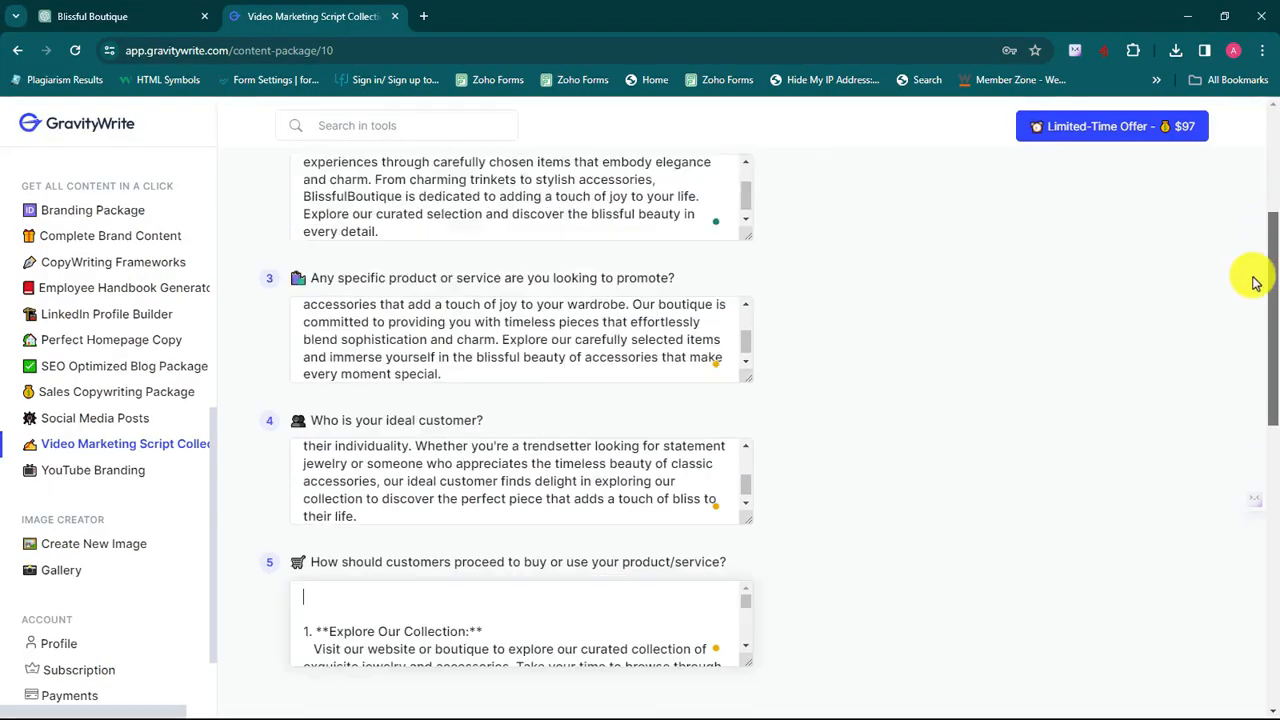
{"action": "scroll", "coordinate": [1255, 283], "scroll_direction": "down", "scroll_amount": 2}
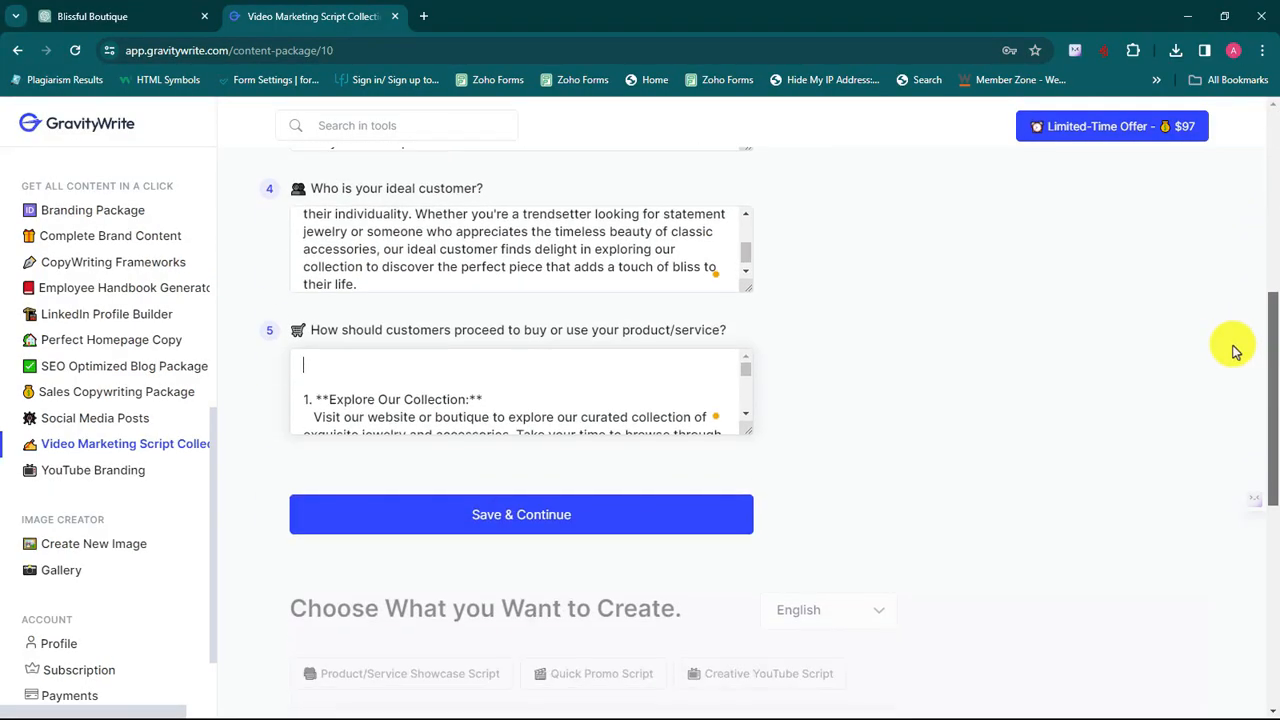
{"action": "left_click", "coordinate": [455, 515]}
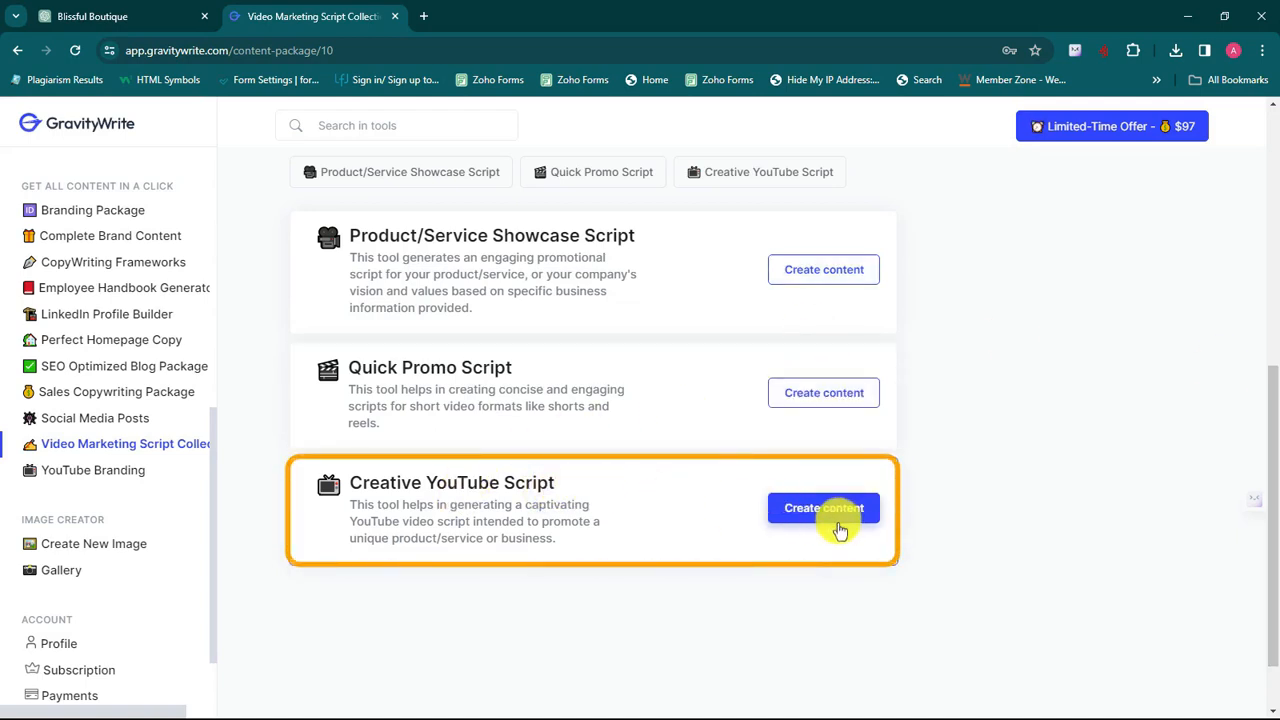
Generate the Creative YouTube Script for the boutique and look through the generated text
{"action": "left_click", "coordinate": [829, 519]}
{"action": "mouse_move", "coordinate": [1272, 322]}
{"action": "left_mouse_down"}
{"action": "mouse_move", "coordinate": [1266, 394]}
{"action": "mouse_move", "coordinate": [1260, 318]}
{"action": "left_mouse_up"}
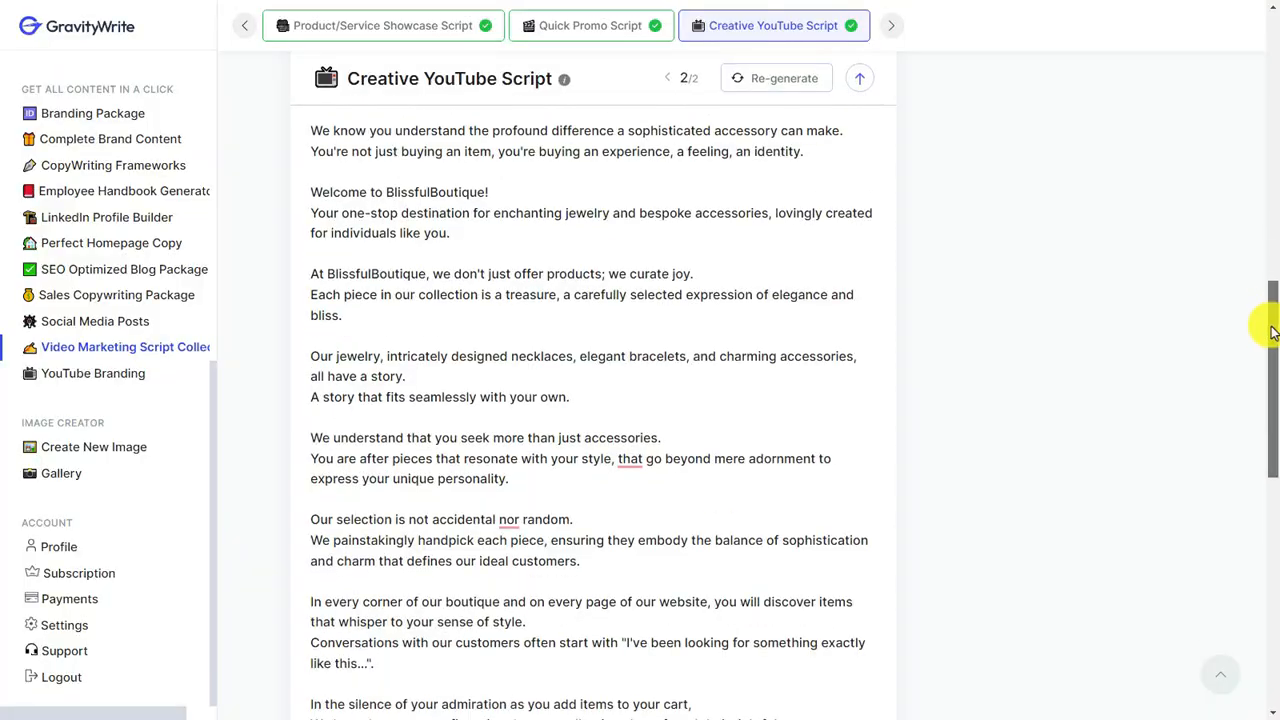
{"action": "scroll", "coordinate": [514, 337], "scroll_direction": "up", "scroll_amount": 2}
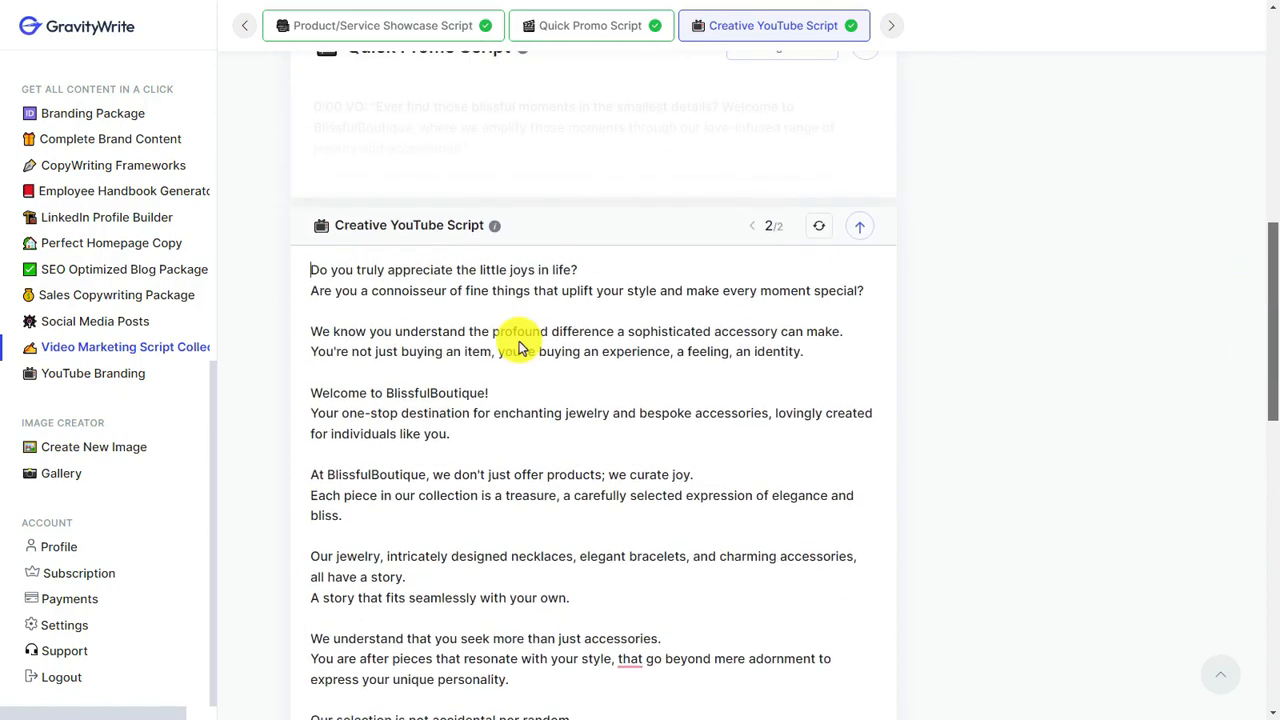
Select and copy the entire Creative YouTube Script text
{"action": "left_click", "coordinate": [516, 345]}
{"action": "key", "text": "ctrl+a"}
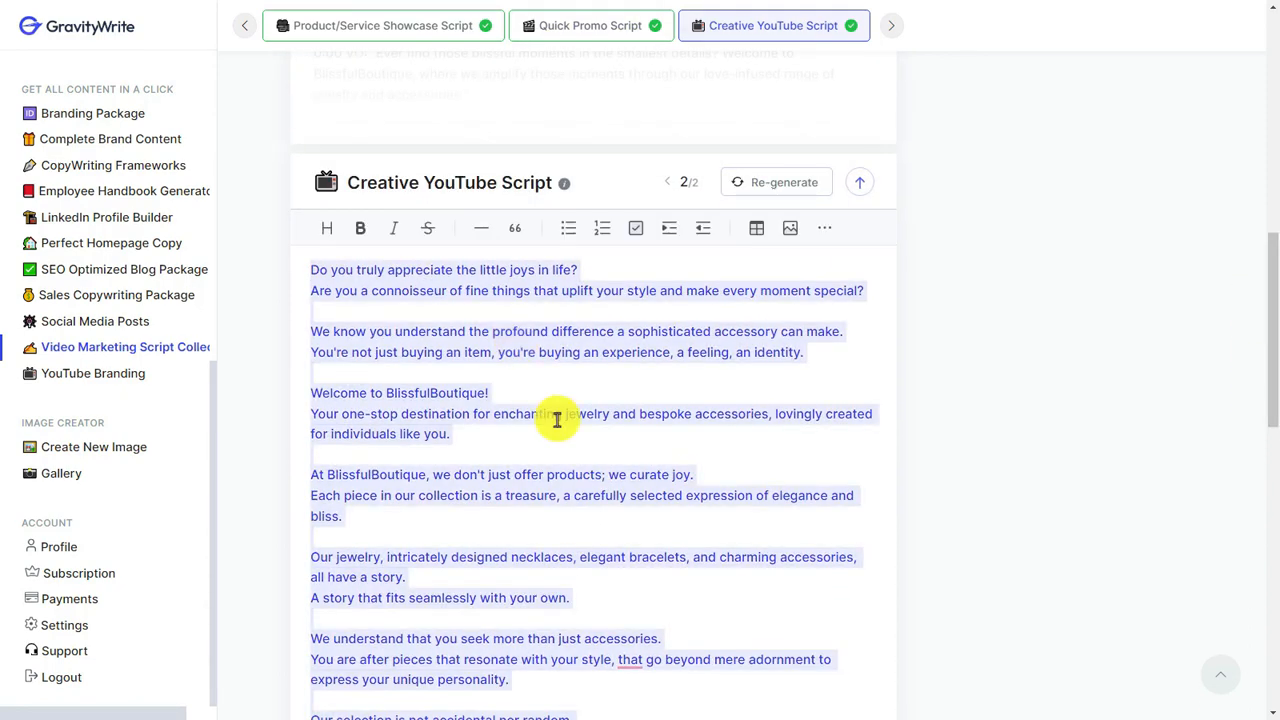
{"action": "key", "text": "F11"}
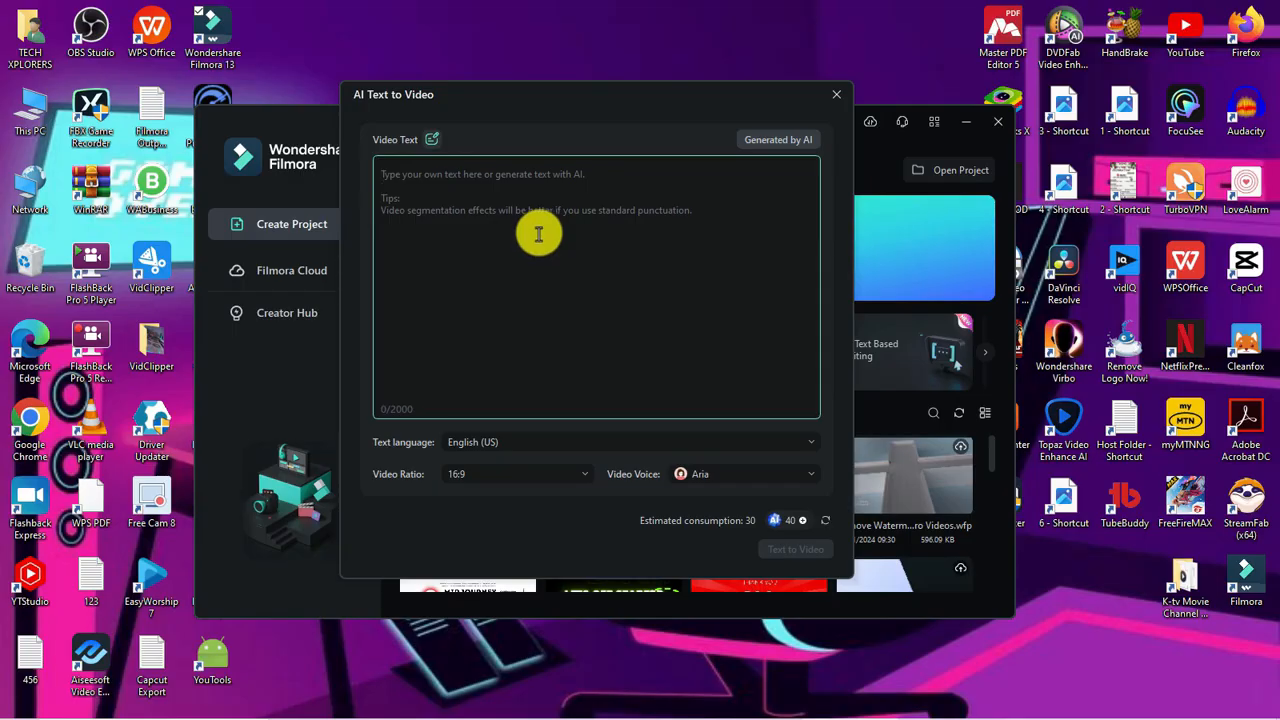
Switch to Wondershare Filmora and paste the promotional script as the AI Text to Video text
{"action": "right_click", "coordinate": [538, 234]}
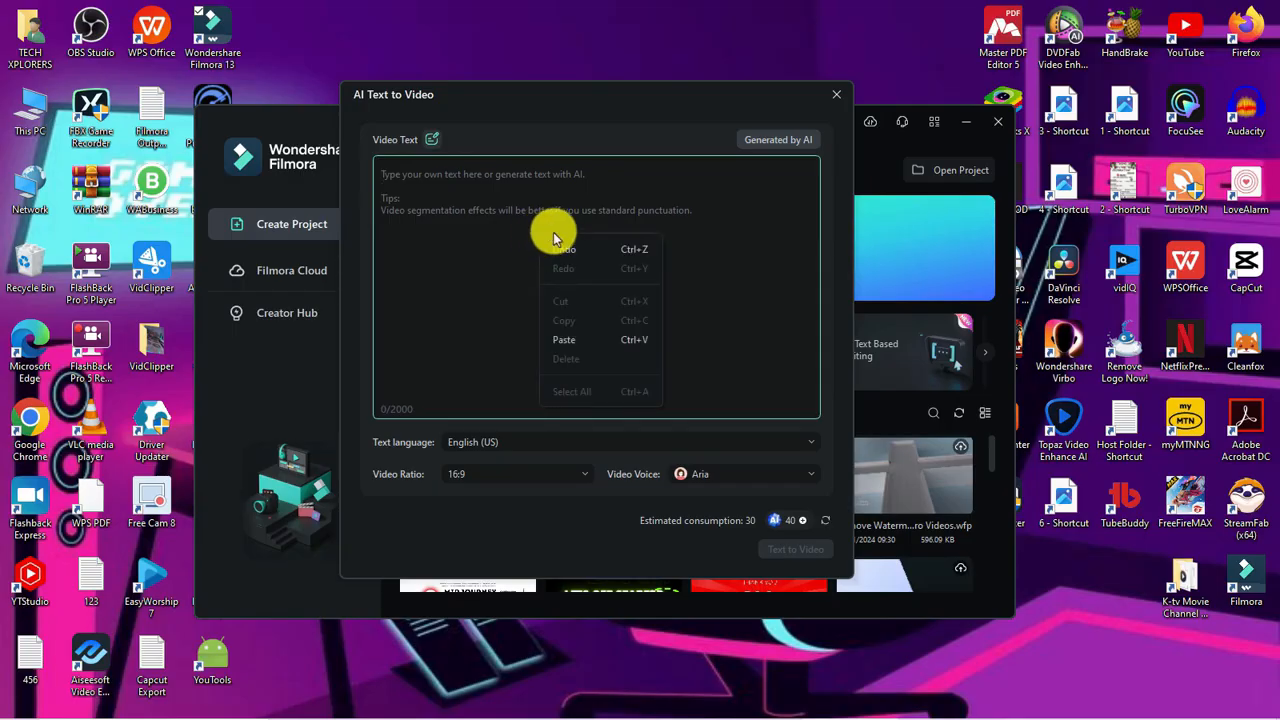
{"action": "left_click", "coordinate": [560, 338]}
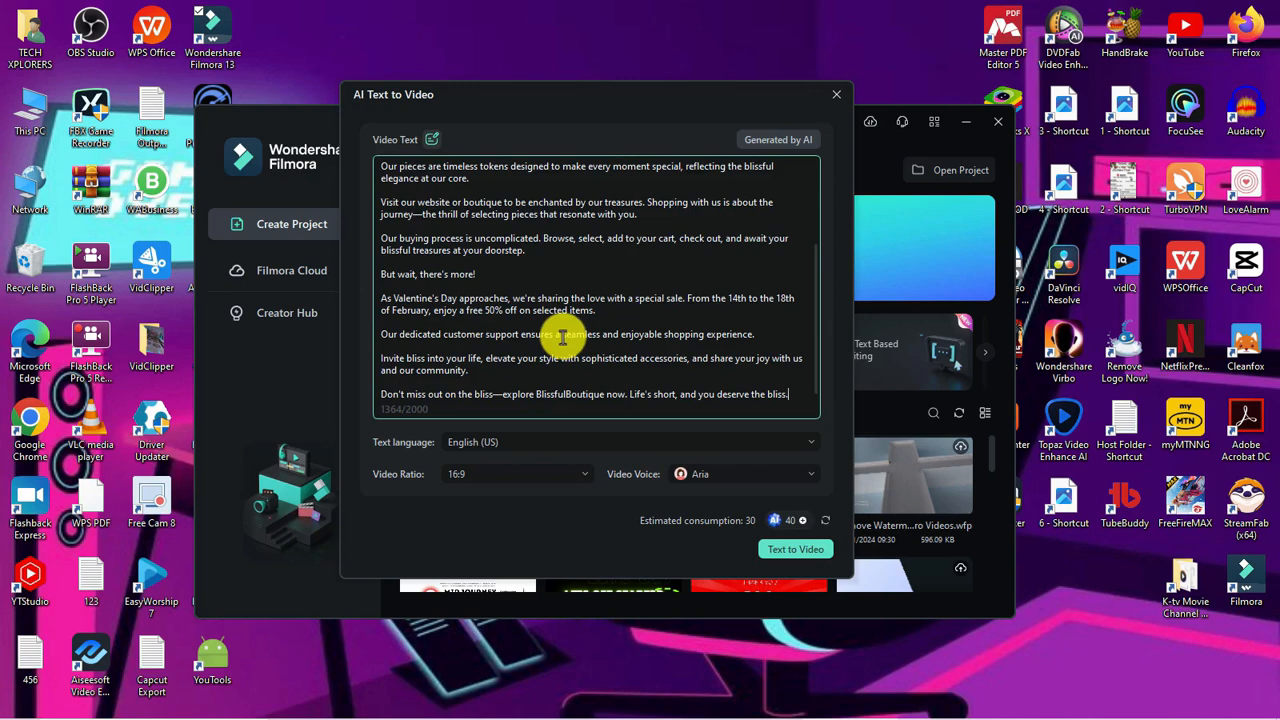
{"action": "scroll", "coordinate": [557, 337], "scroll_direction": "down", "scroll_amount": 1}
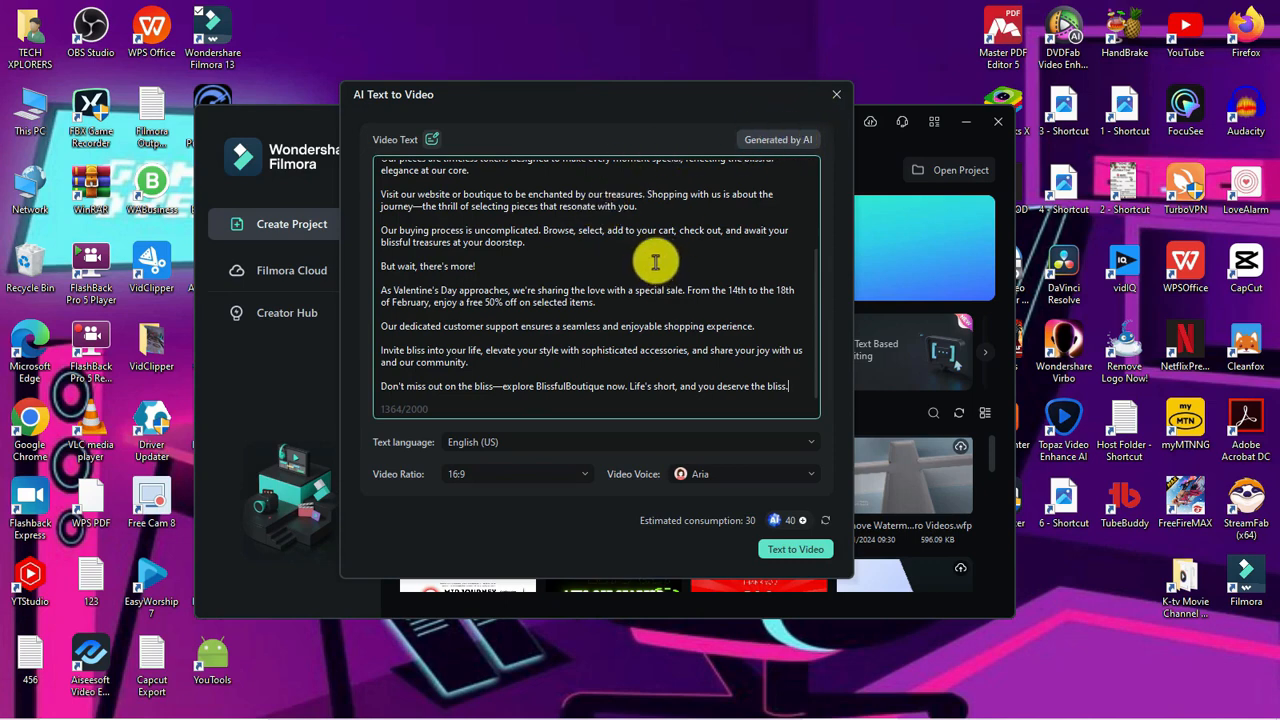
Explore the AI text generator with Product coverage as the text type and return to the pasted script
{"action": "left_click", "coordinate": [785, 143]}
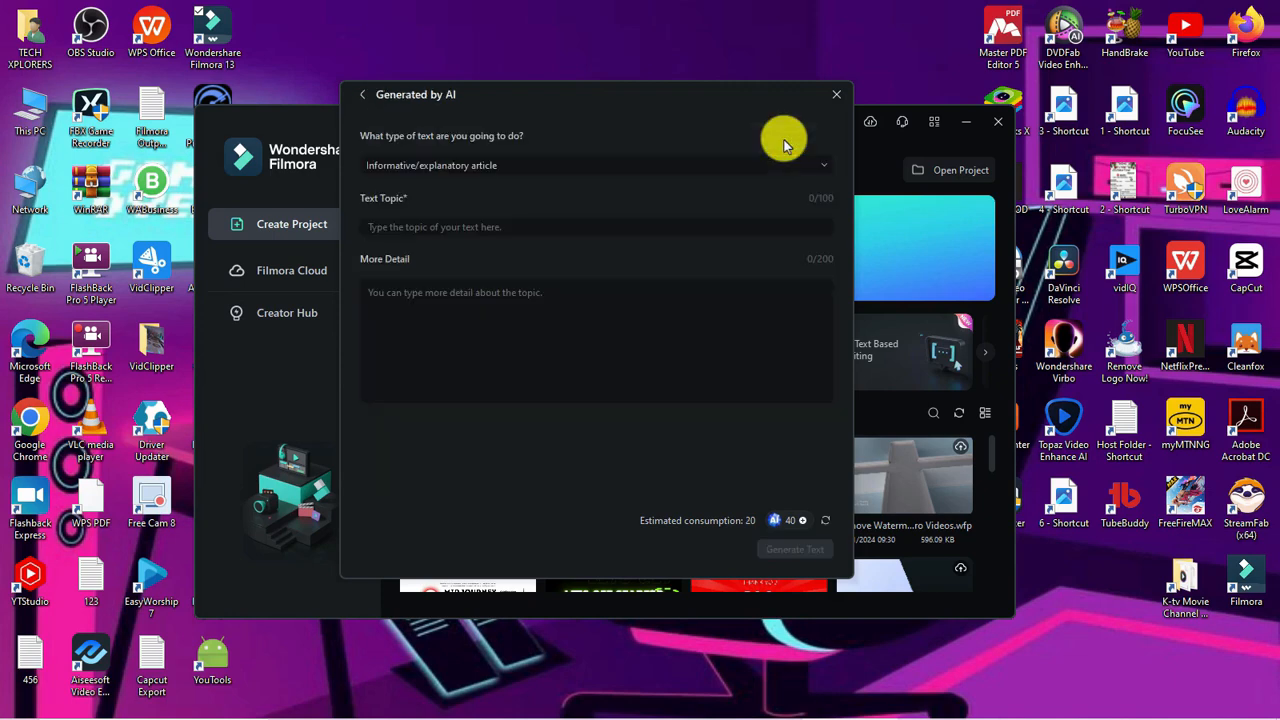
{"action": "left_click", "coordinate": [634, 168]}
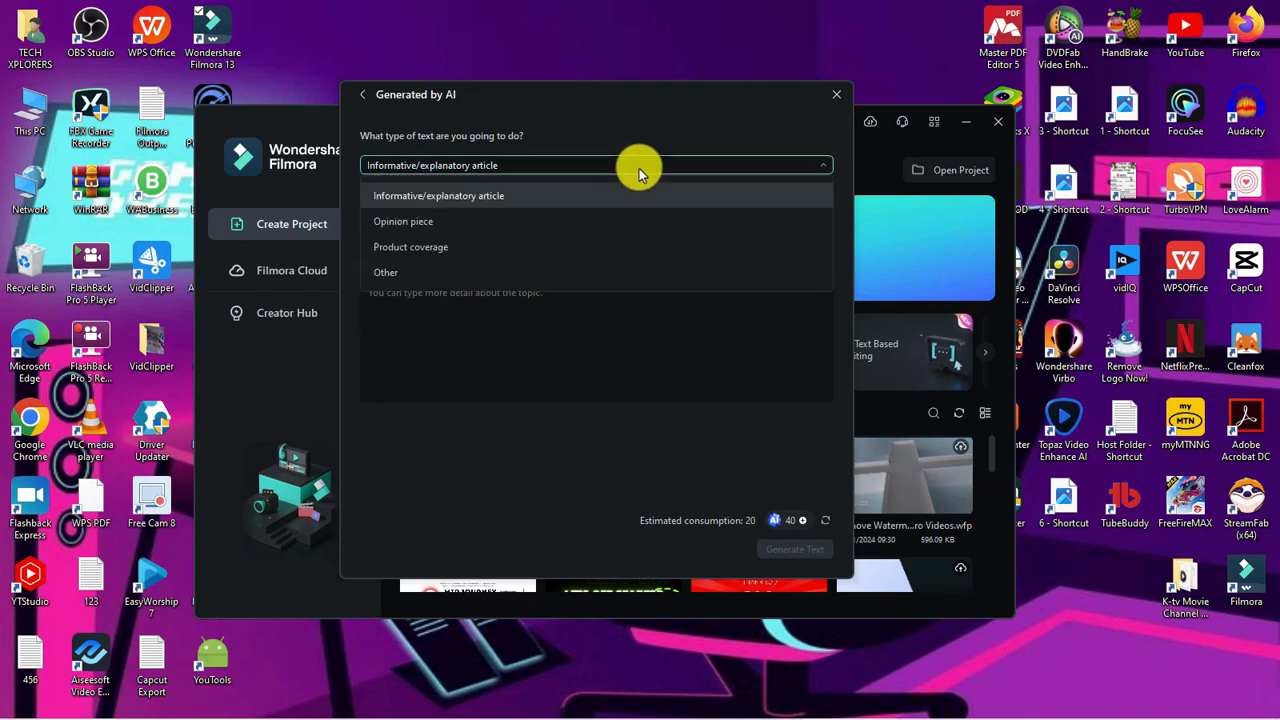
{"action": "left_click", "coordinate": [389, 250]}
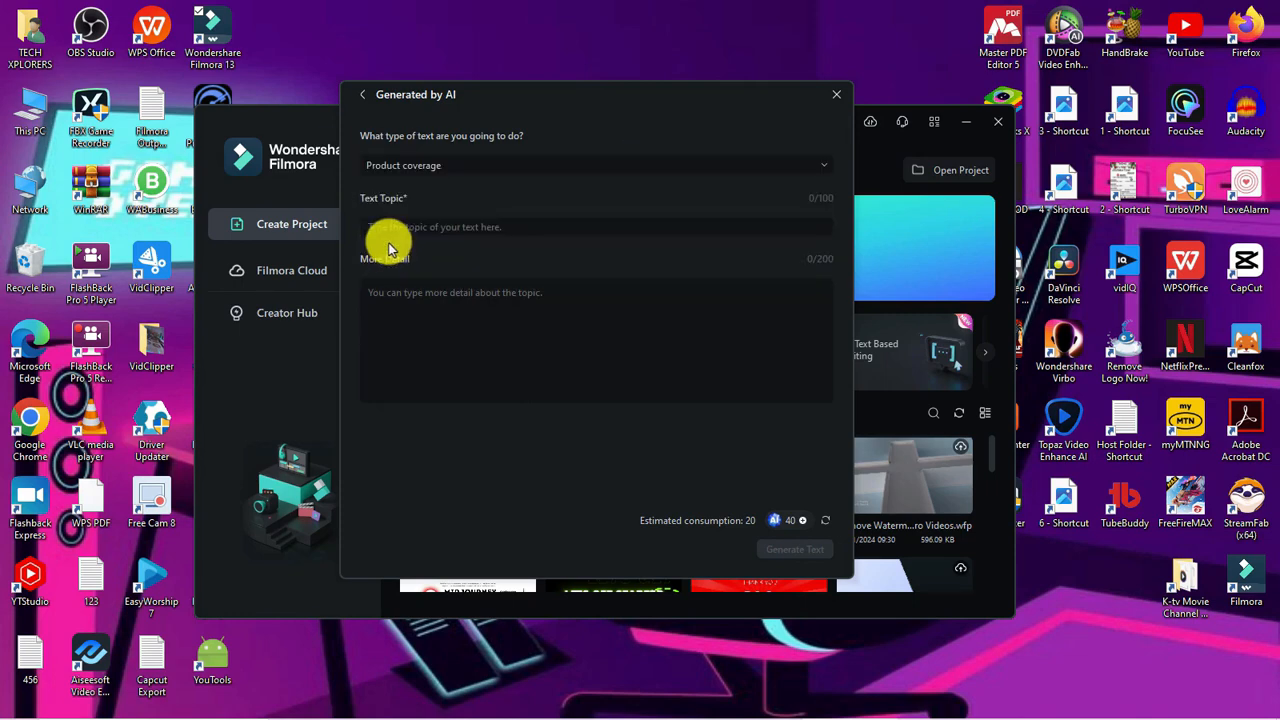
{"action": "left_click", "coordinate": [416, 226]}
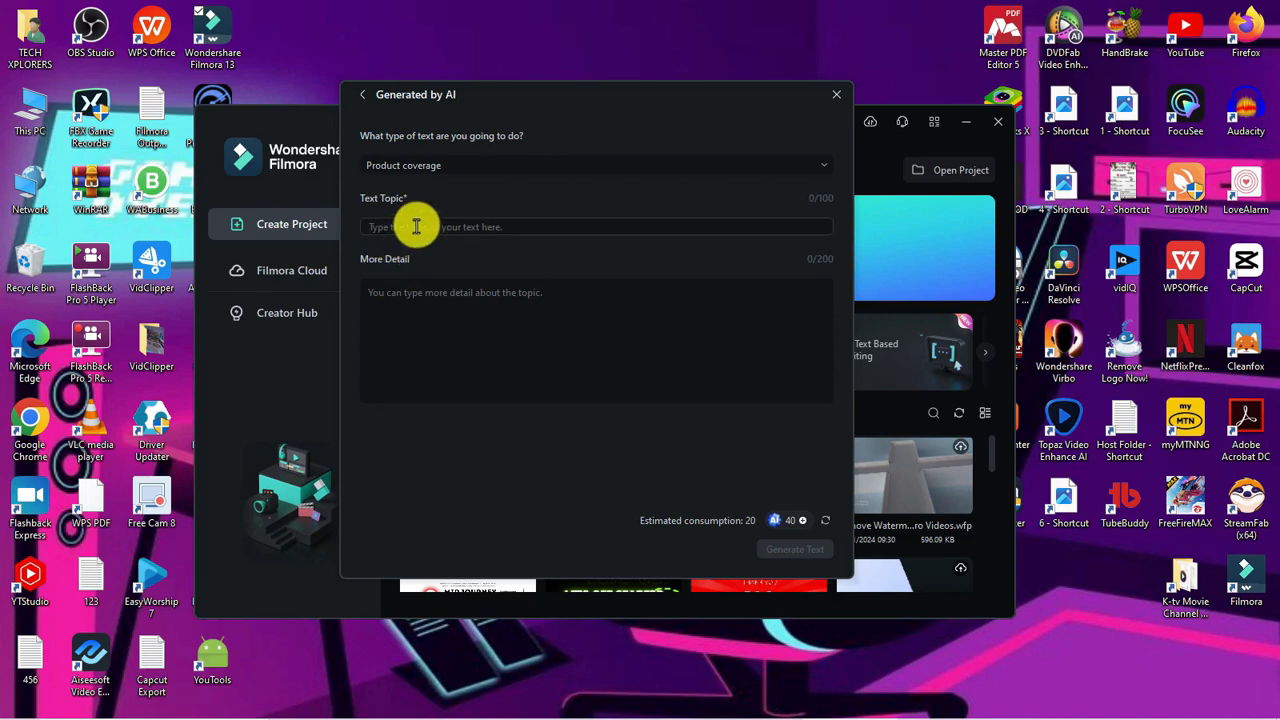
{"action": "left_click", "coordinate": [416, 226]}
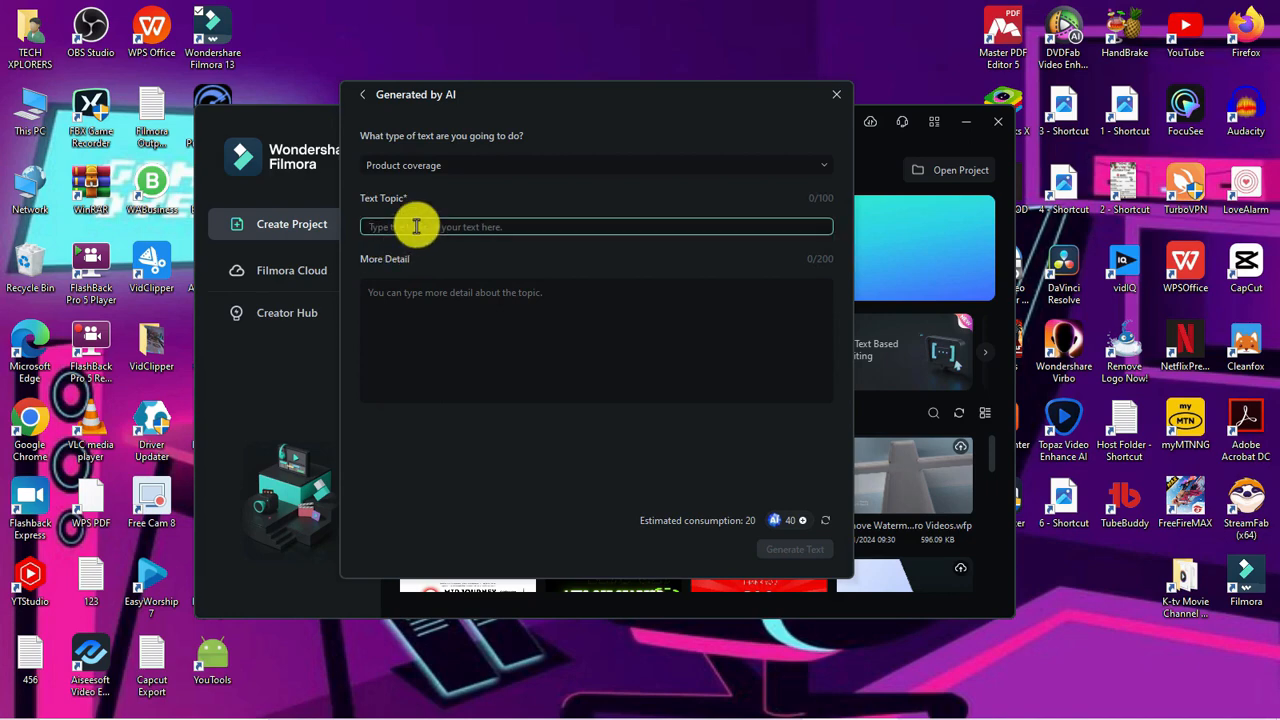
{"action": "left_click", "coordinate": [413, 297]}
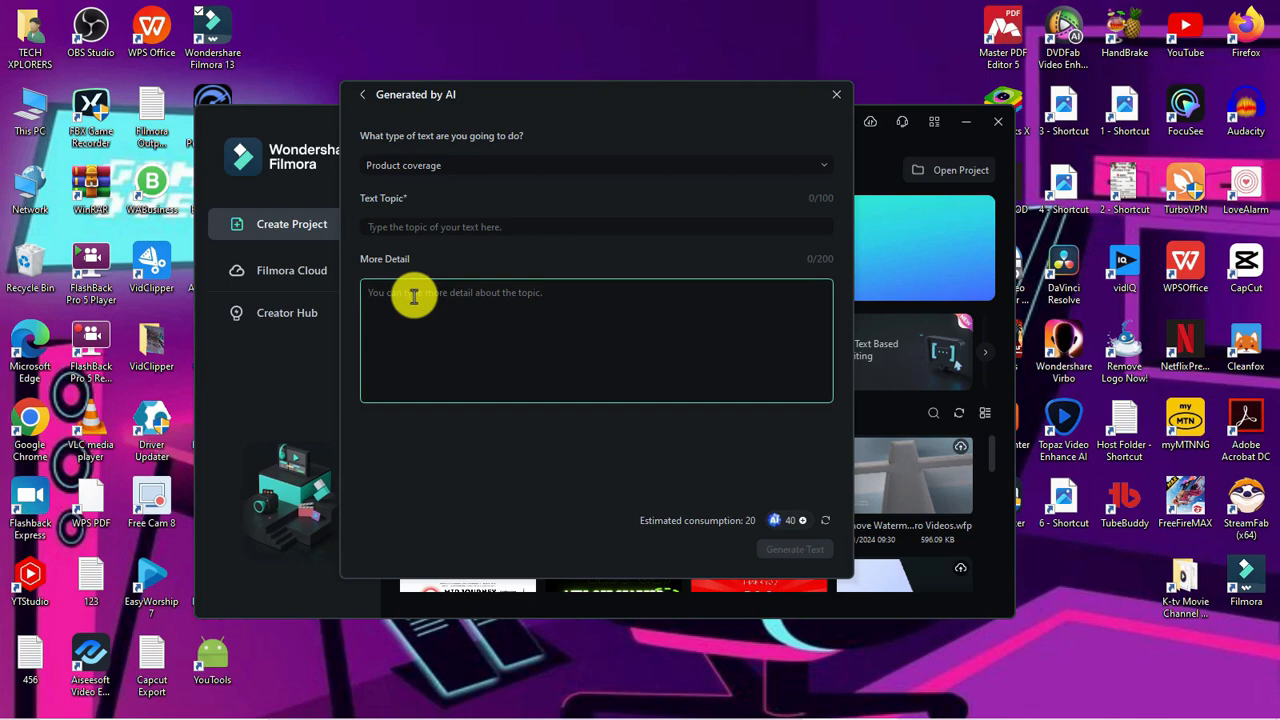
{"action": "left_click", "coordinate": [362, 95]}
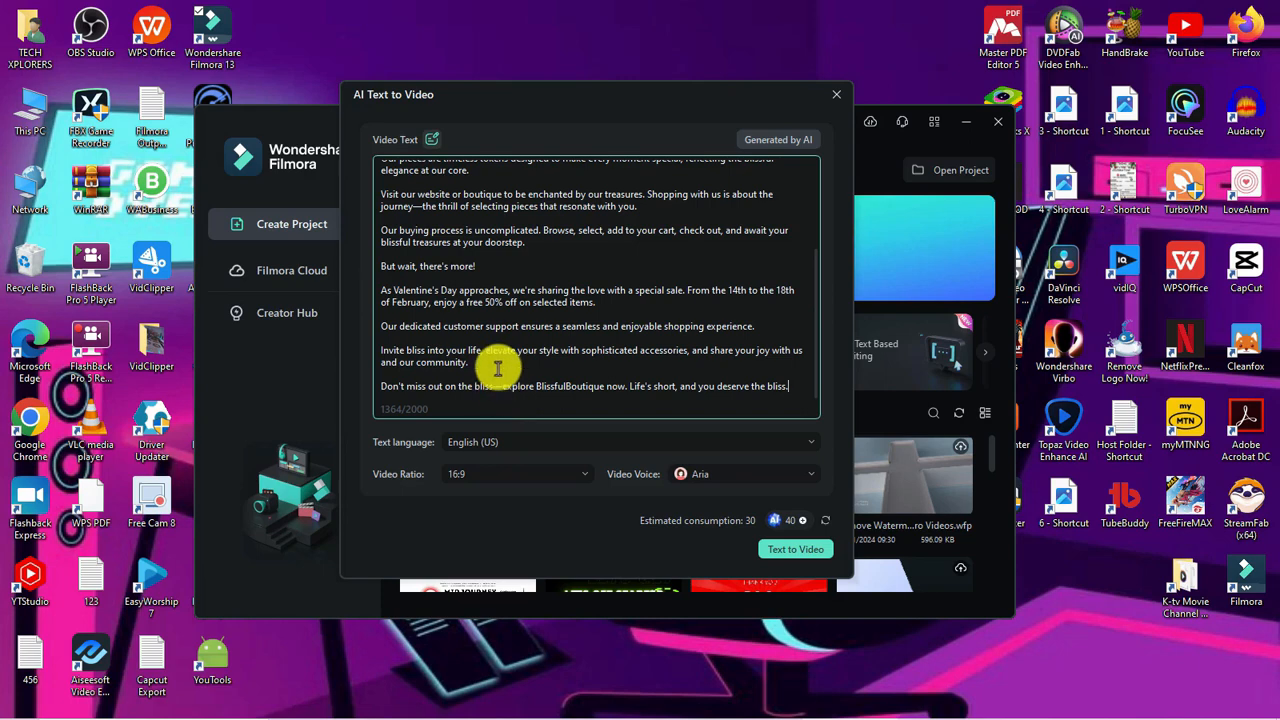
Review the pasted video script and examine the available text languages
{"action": "scroll", "coordinate": [497, 368], "scroll_direction": "up", "scroll_amount": 3}
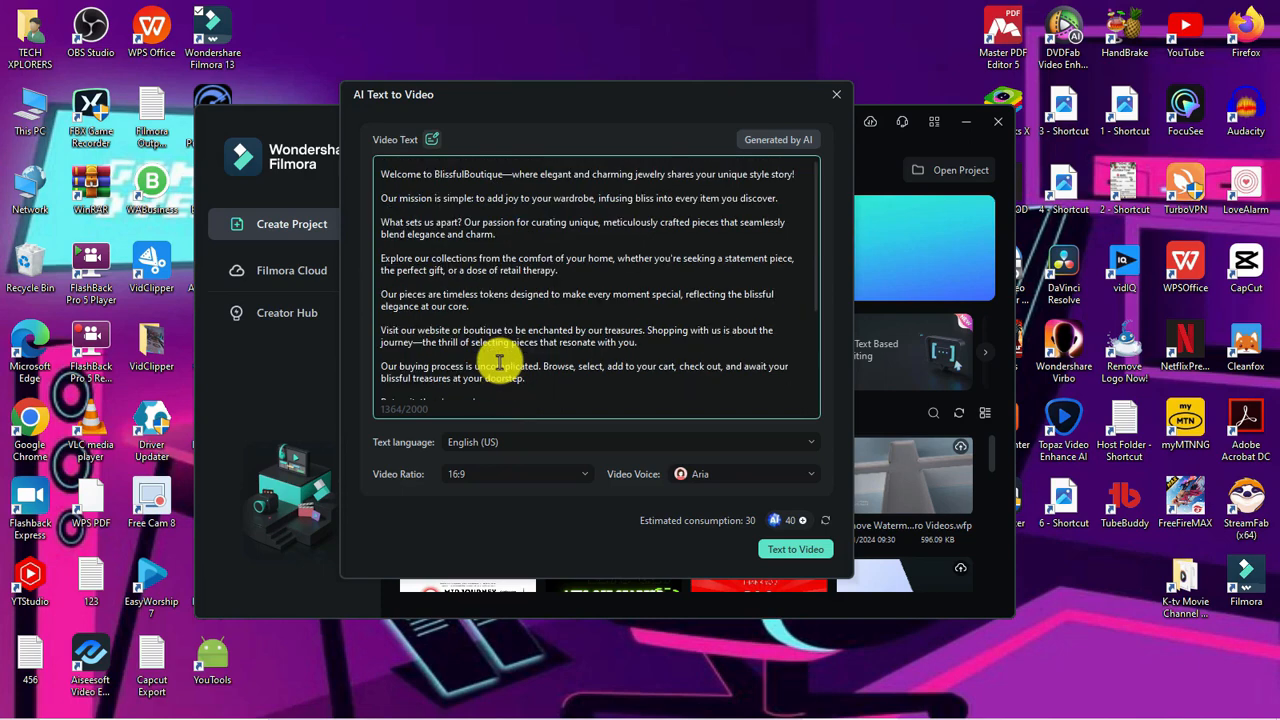
{"action": "scroll", "coordinate": [497, 362], "scroll_direction": "down", "scroll_amount": 3}
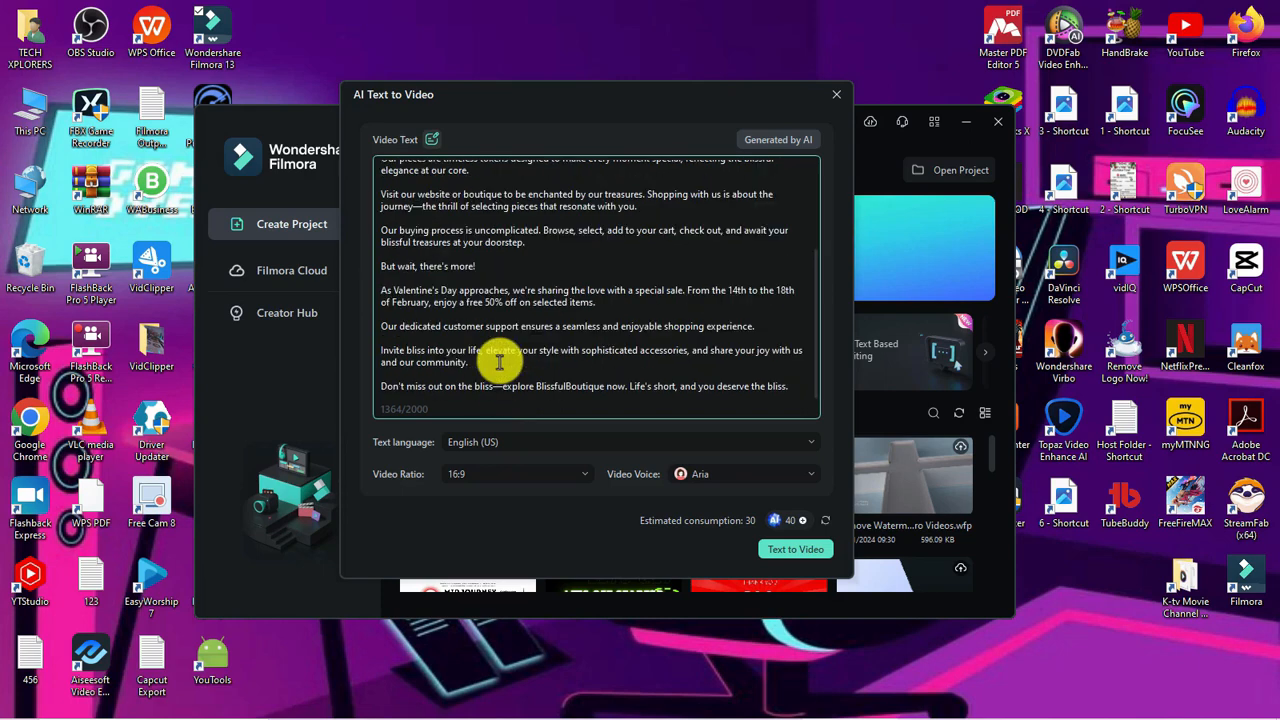
{"action": "left_click", "coordinate": [490, 449]}
{"action": "scroll", "coordinate": [498, 429], "scroll_direction": "down", "scroll_amount": 3}
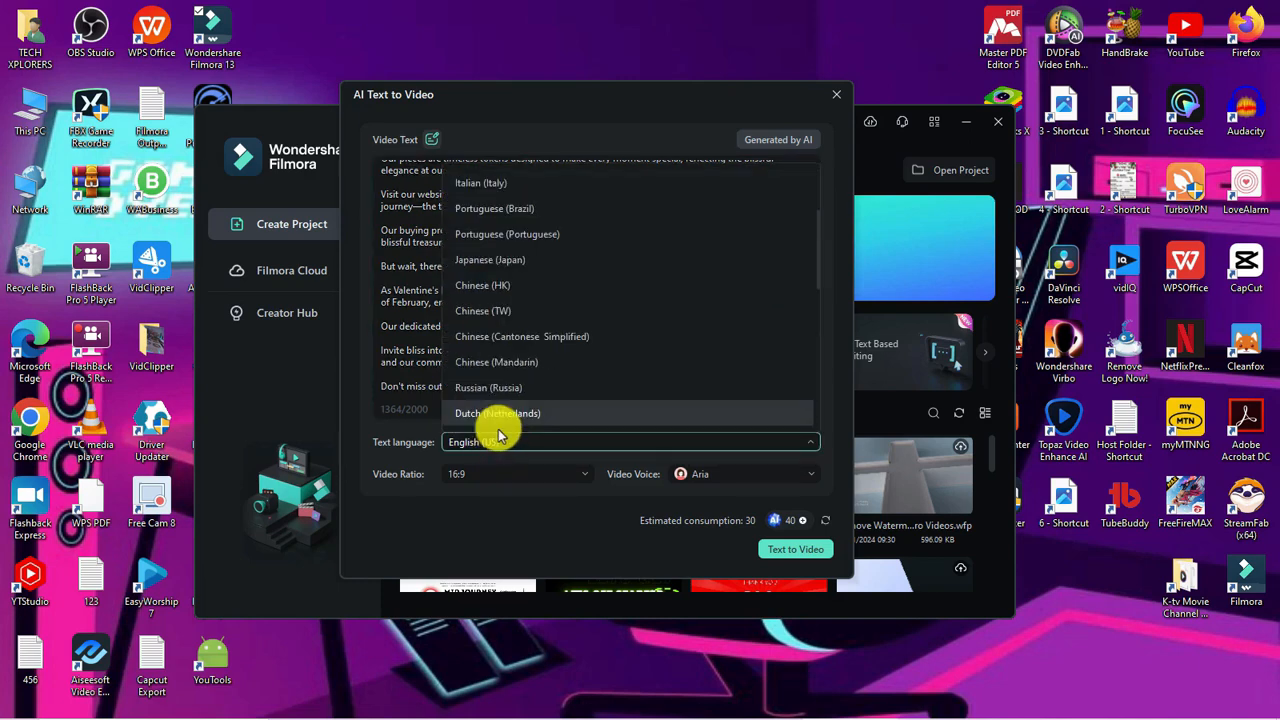
{"action": "scroll", "coordinate": [498, 429], "scroll_direction": "down", "scroll_amount": 1}
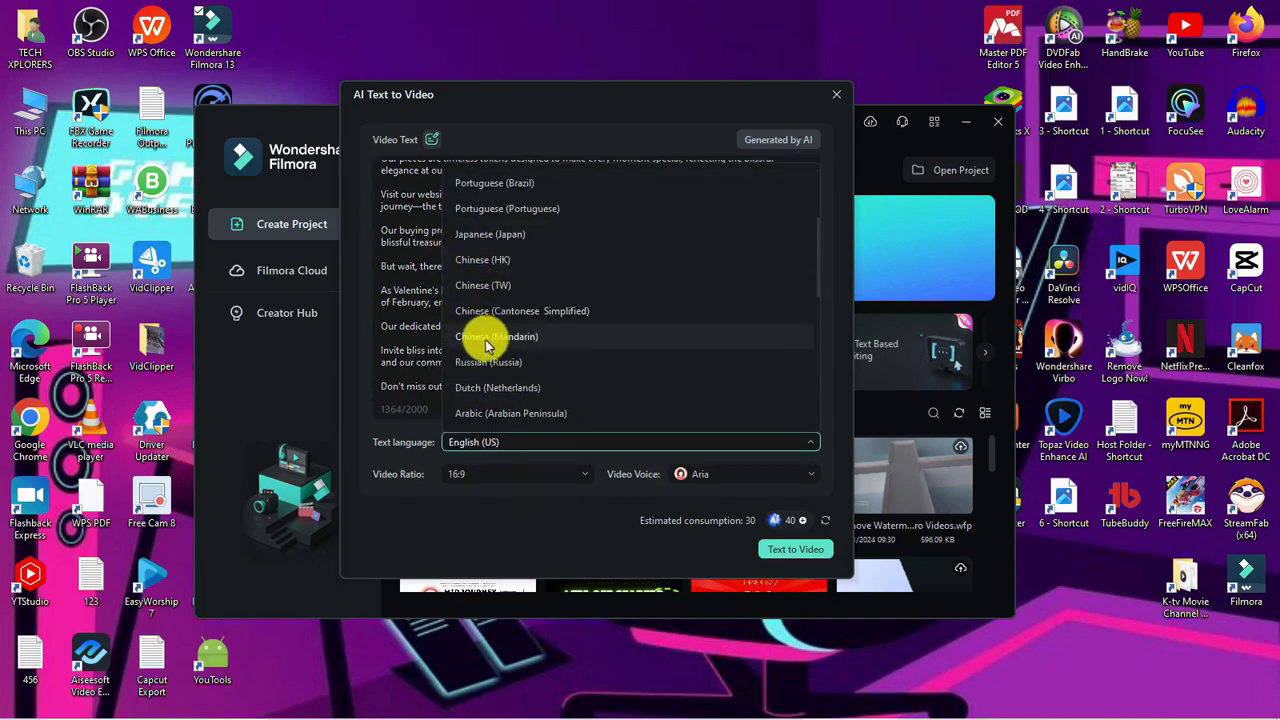
{"action": "scroll", "coordinate": [480, 415], "scroll_direction": "down", "scroll_amount": 1}
{"action": "scroll", "coordinate": [510, 400], "scroll_direction": "down", "scroll_amount": 1}
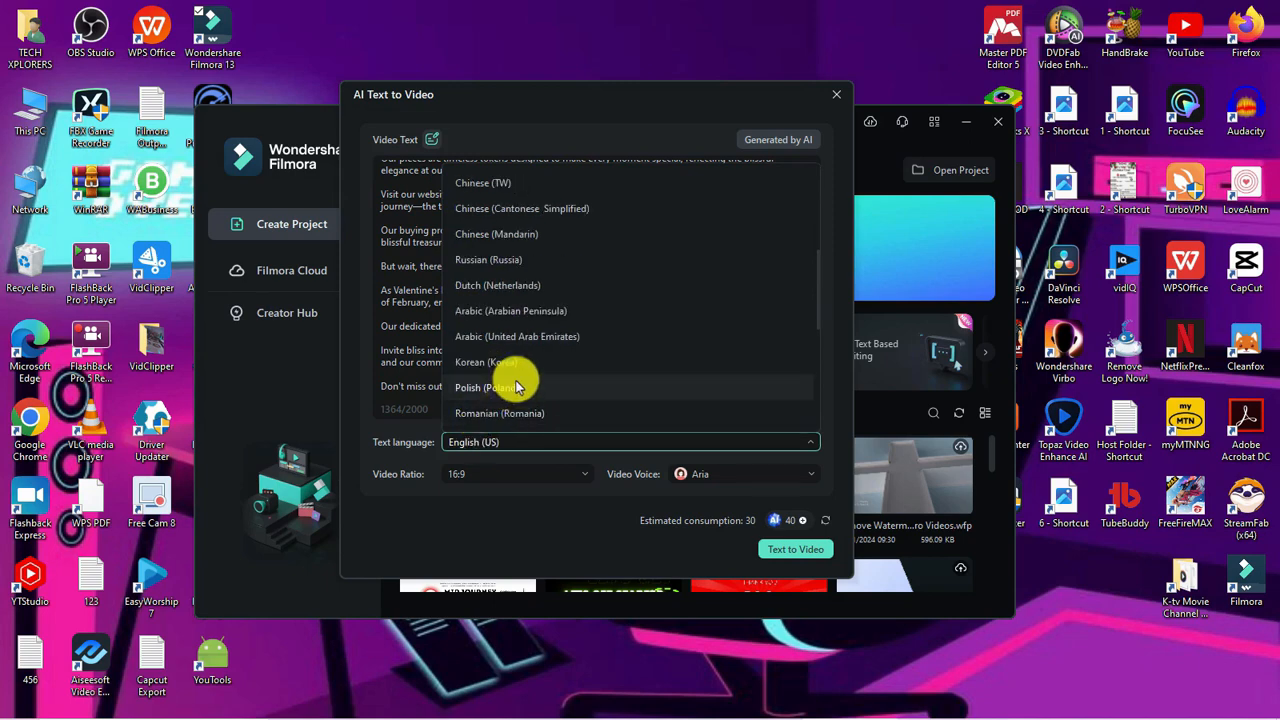
{"action": "scroll", "coordinate": [515, 387], "scroll_direction": "down", "scroll_amount": 1}
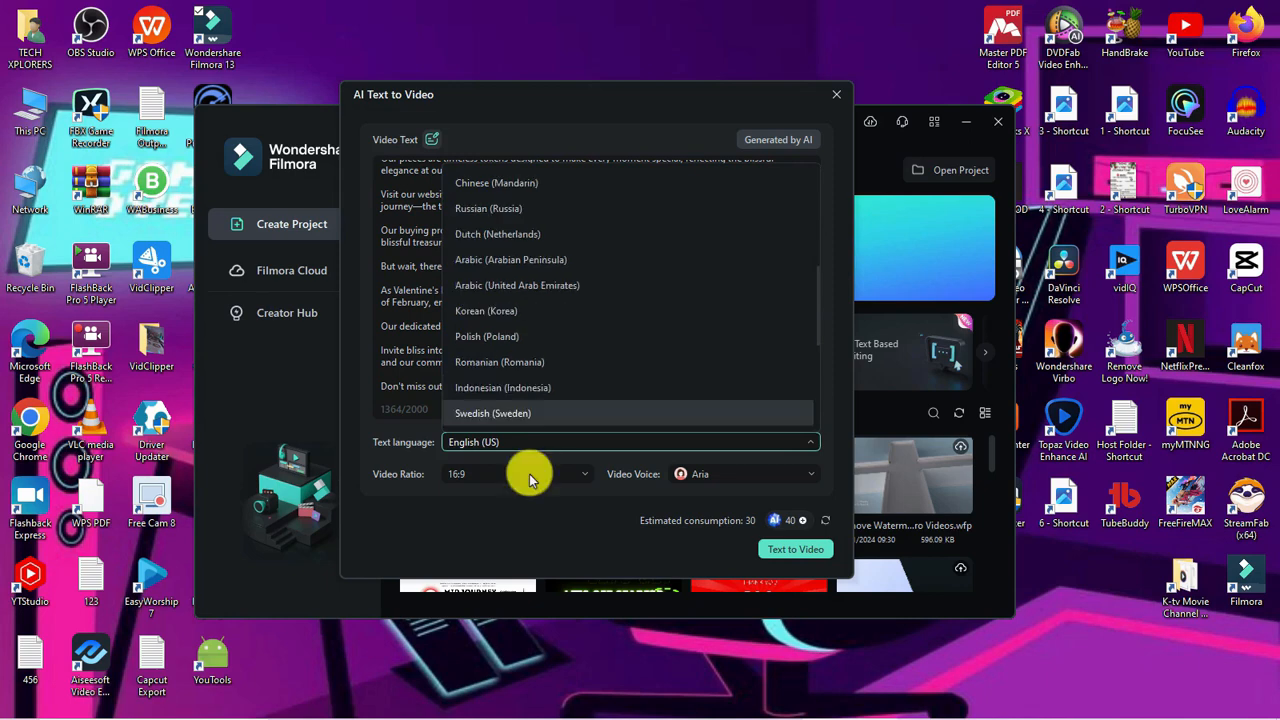
Check the video ratio options and set the video voice to Jenny
{"action": "left_click", "coordinate": [530, 478]}
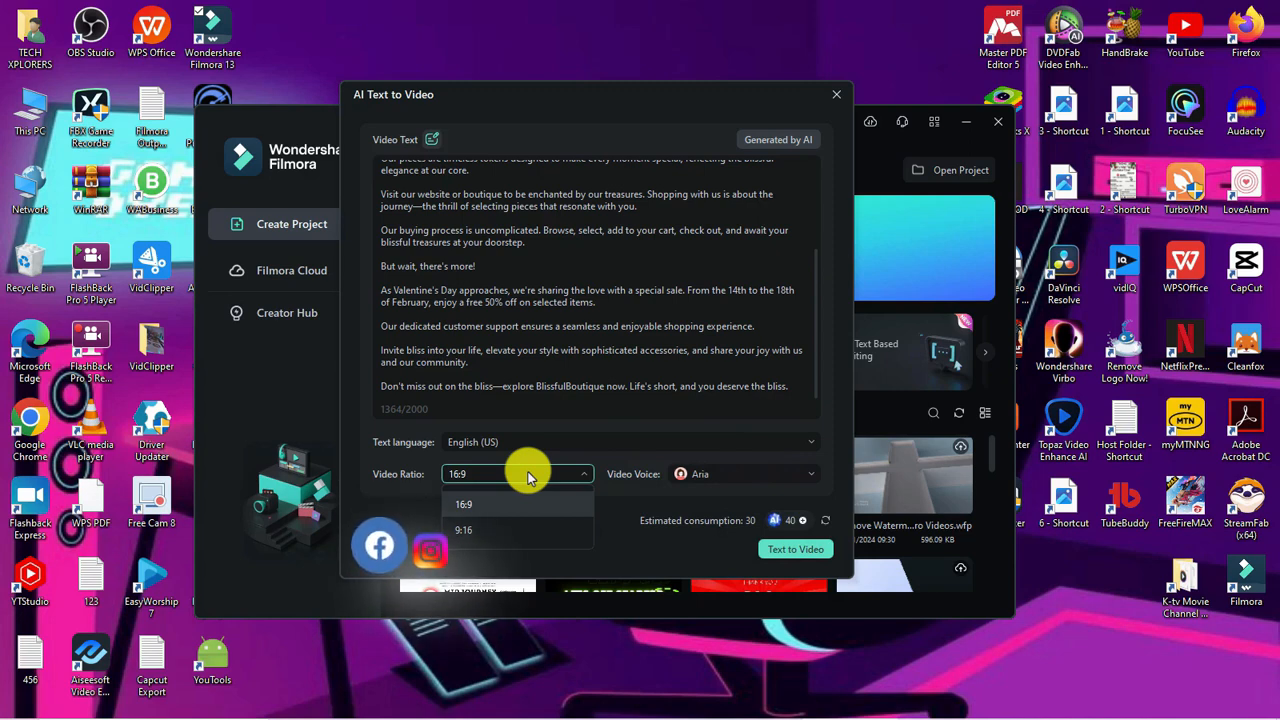
{"action": "left_click", "coordinate": [723, 473]}
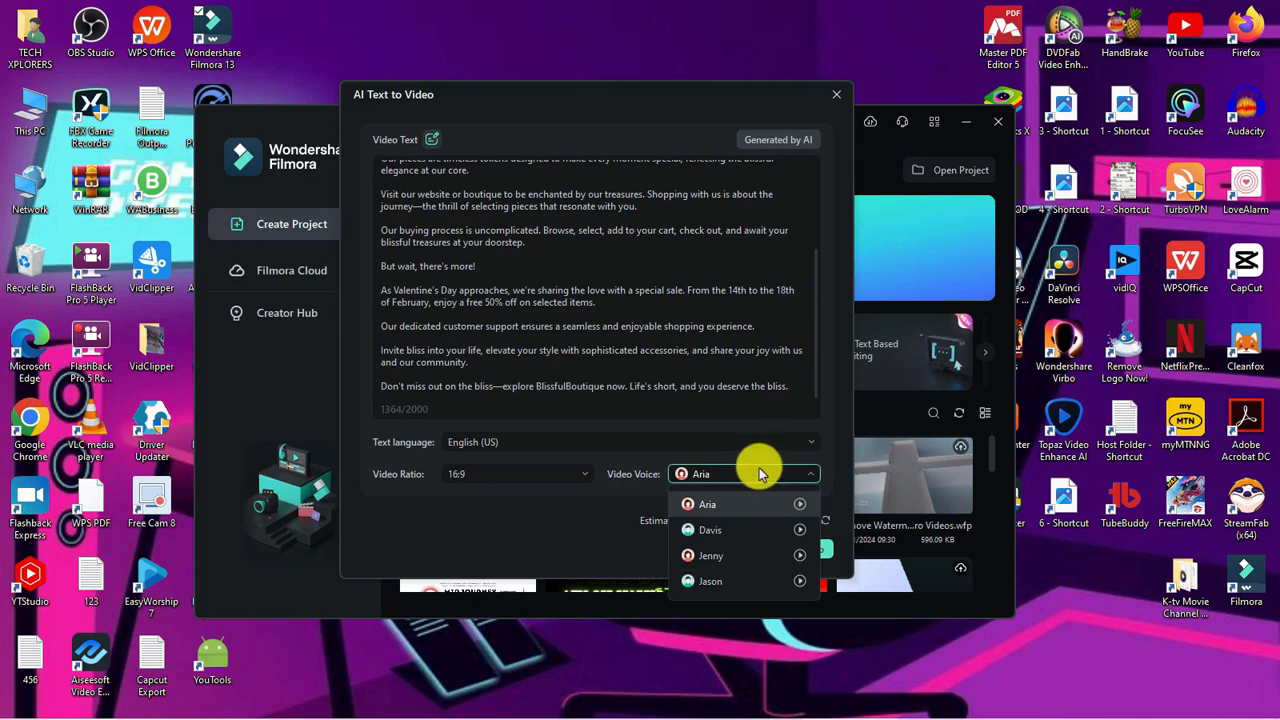
{"action": "left_click", "coordinate": [712, 556]}
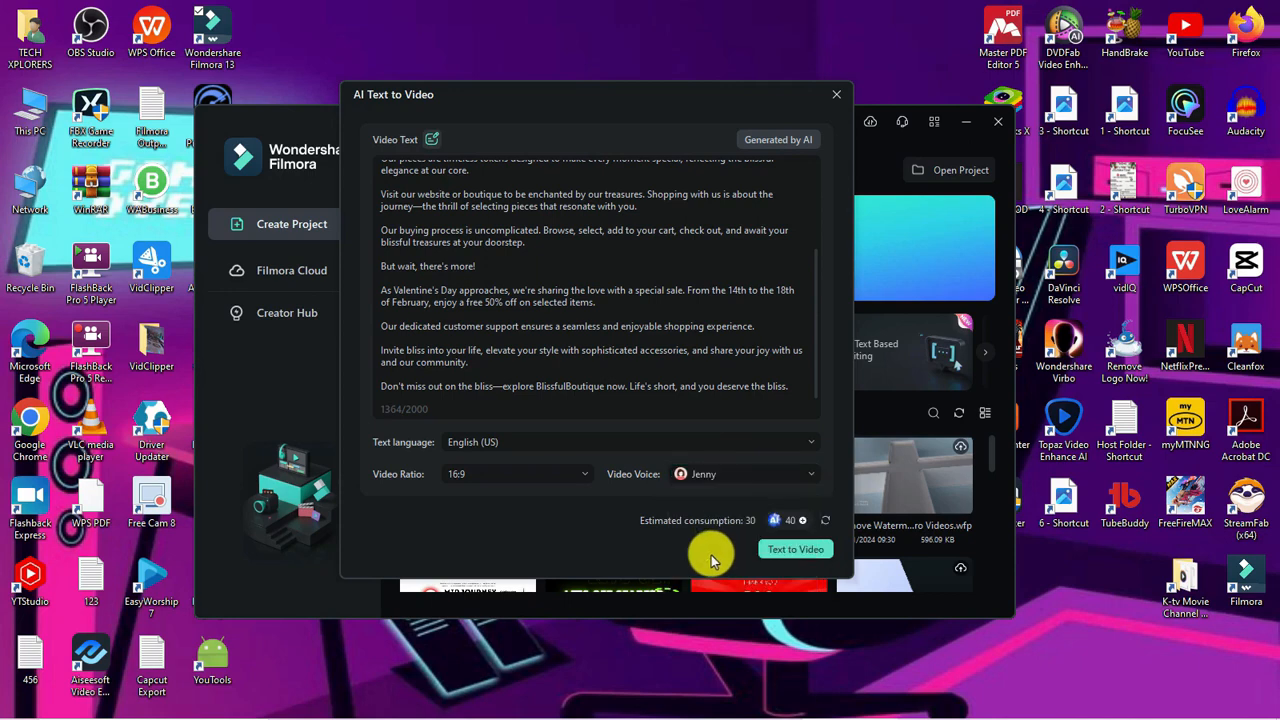
Generate the video from the script with Text to Video and preview it full screen
{"action": "left_click", "coordinate": [815, 288]}
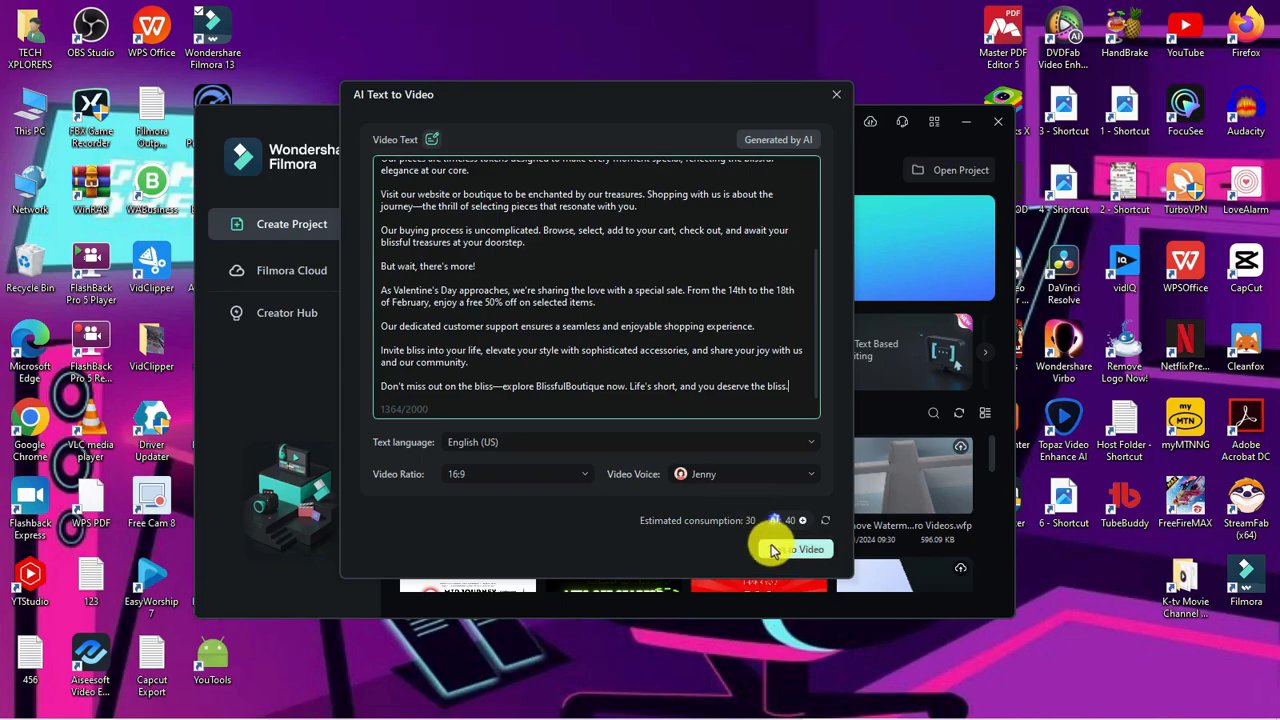
{"action": "left_click", "coordinate": [772, 550]}
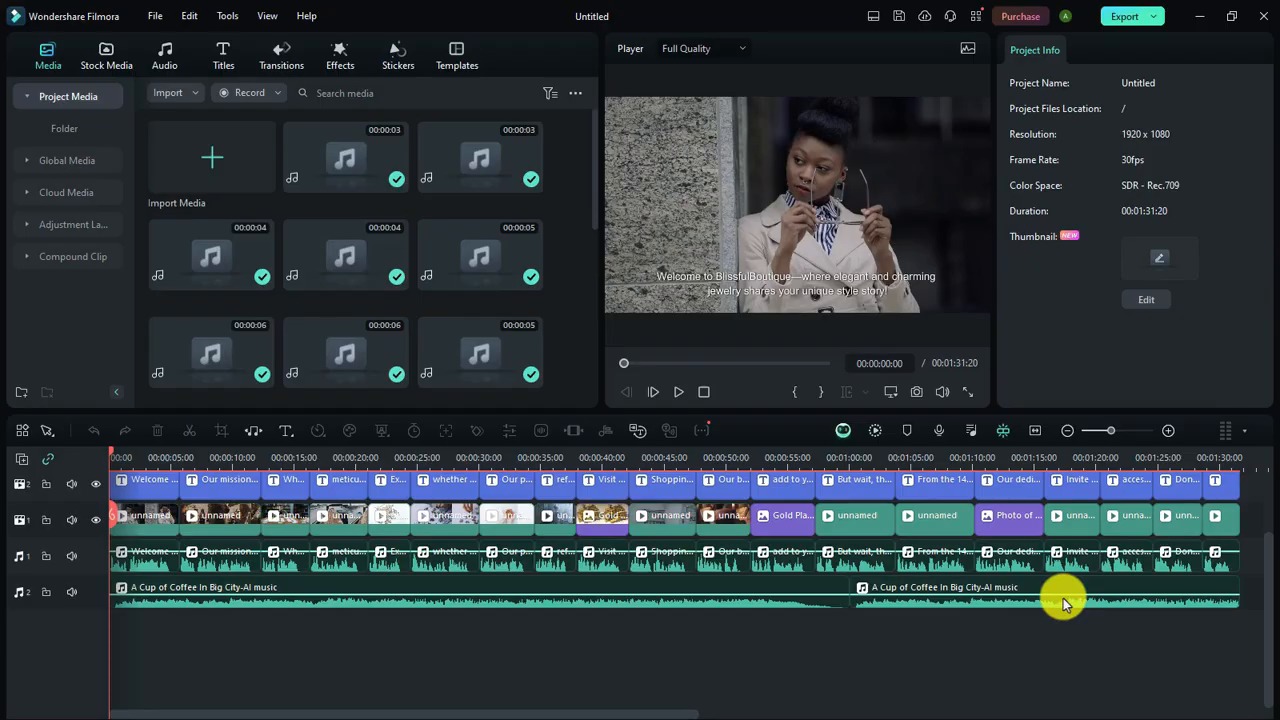
{"action": "left_click", "coordinate": [970, 396]}
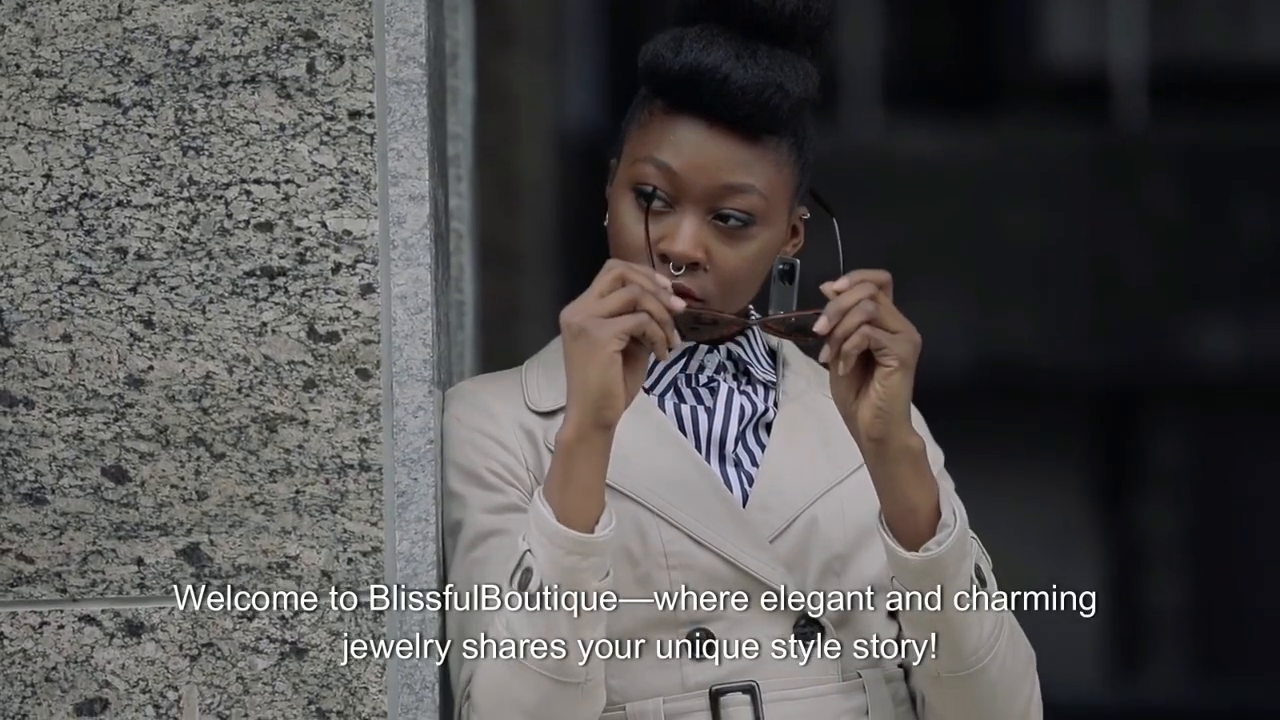